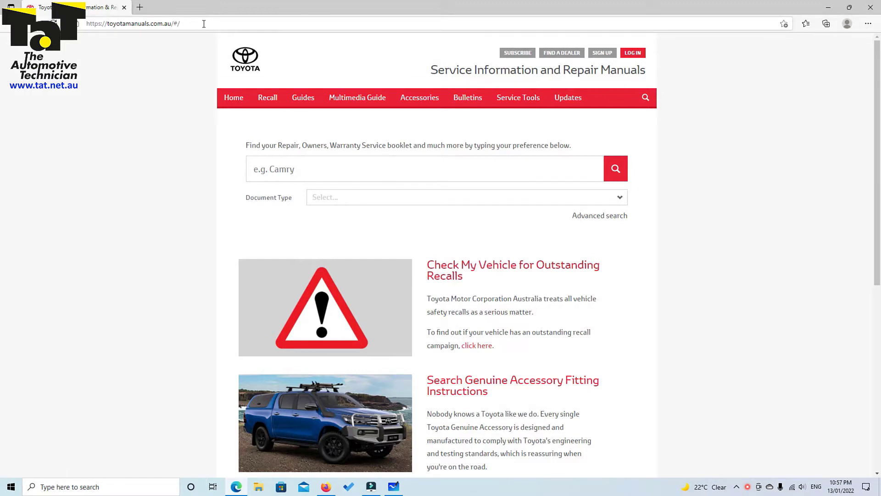
- Open the subscription page of the Toyota Service Information and Repair Manuals site
left_click(538, 169)
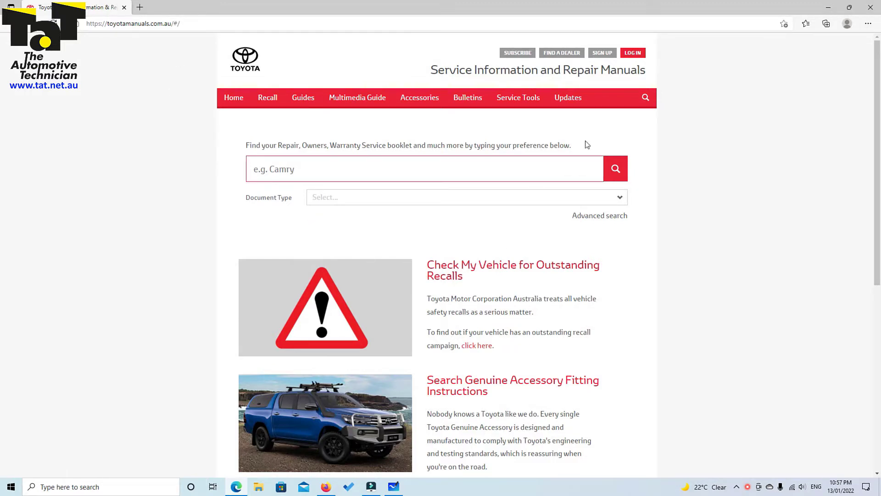
left_click(516, 54)
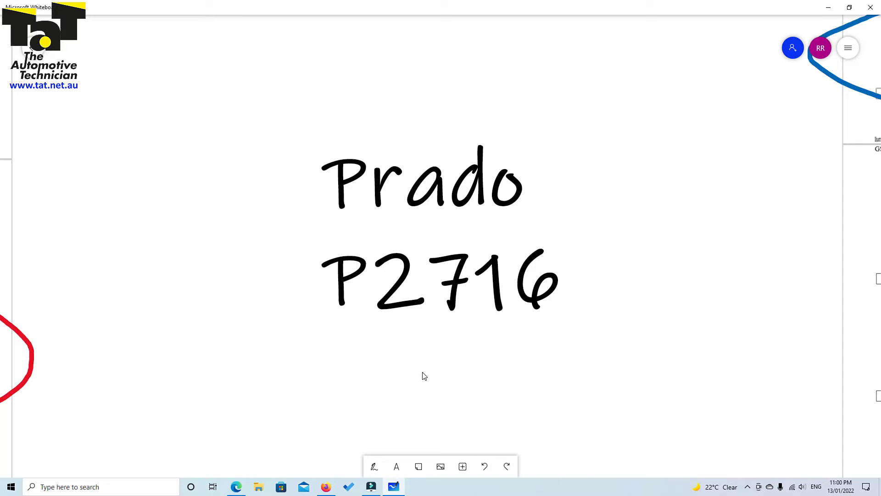
- In Microsoft Whiteboard, survey the whole Prado P2716 board and examine the diagnostic flow chart pages
scroll(424, 376, "down", 6)
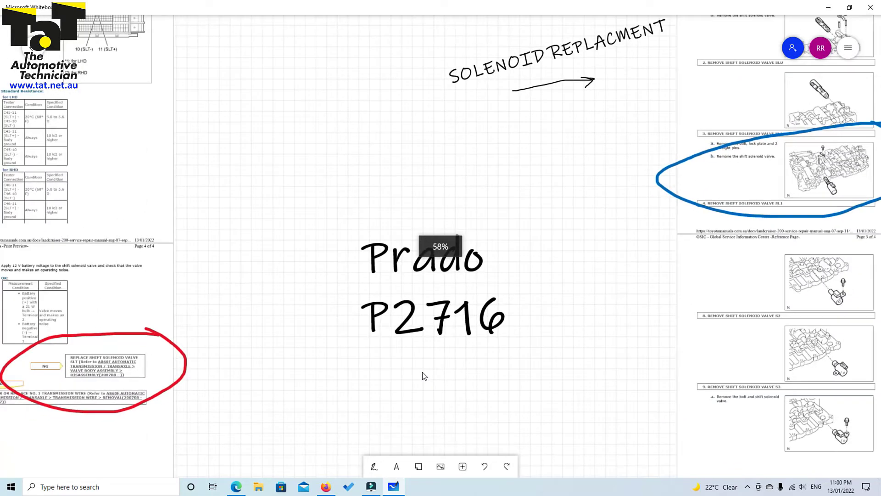
scroll(483, 401, "down", 2)
left_click_drag(483, 401, 426, 249)
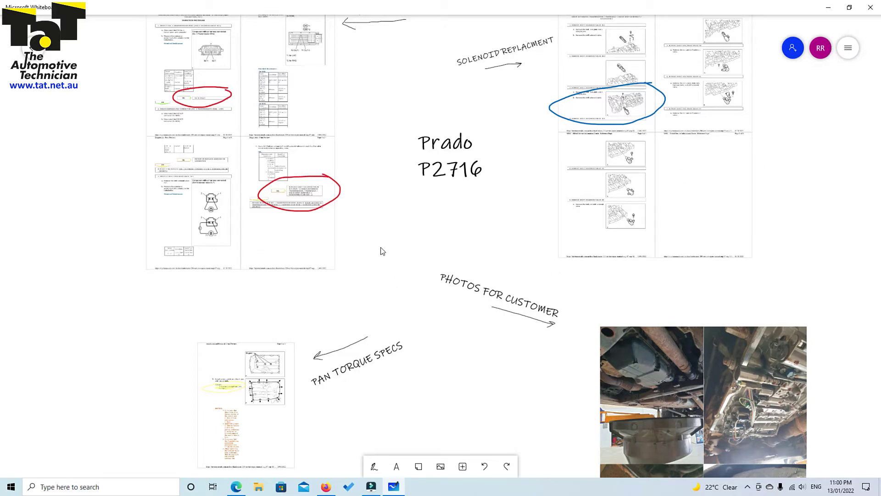
left_click_drag(379, 250, 564, 380)
scroll(482, 342, "up", 3)
scroll(473, 328, "up", 1)
left_click_drag(551, 204, 601, 228)
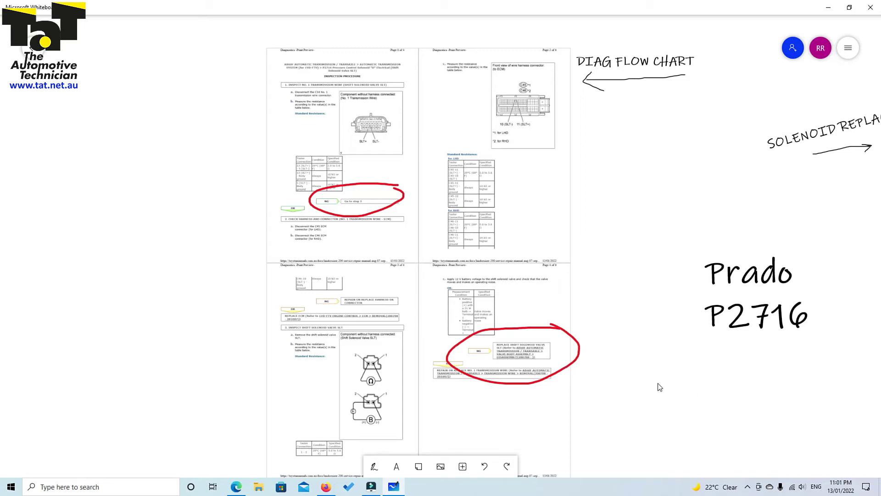
- Examine the solenoid replacement pages closely, focusing on the shift solenoid valve removal step circled in blue
left_click(822, 213)
left_click_drag(812, 216, 278, 209)
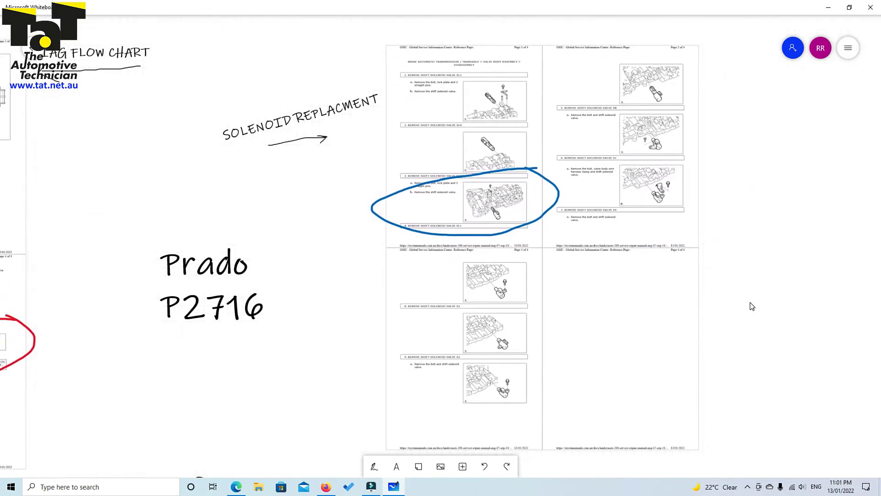
scroll(748, 305, "up", 5)
left_click_drag(731, 242, 878, 328)
scroll(832, 337, "up", 3)
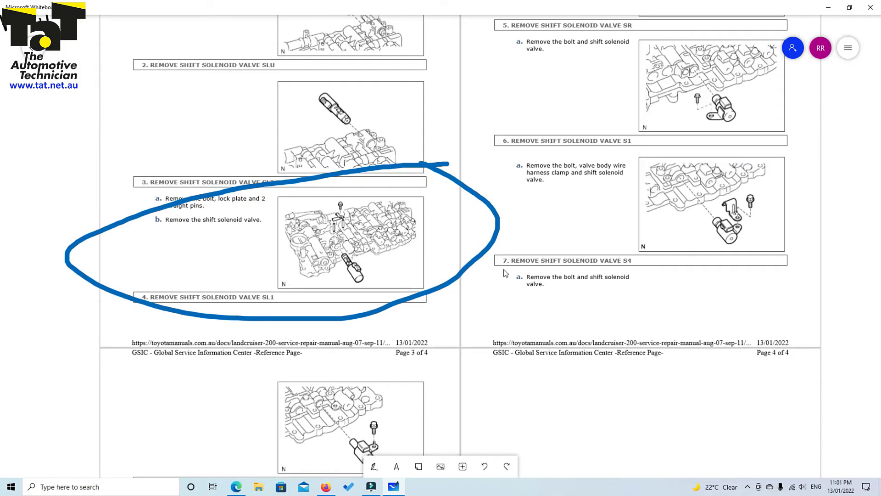
- Look at the pan torque specs page with the highlighted torque value on the whiteboard
scroll(856, 316, "down", 8)
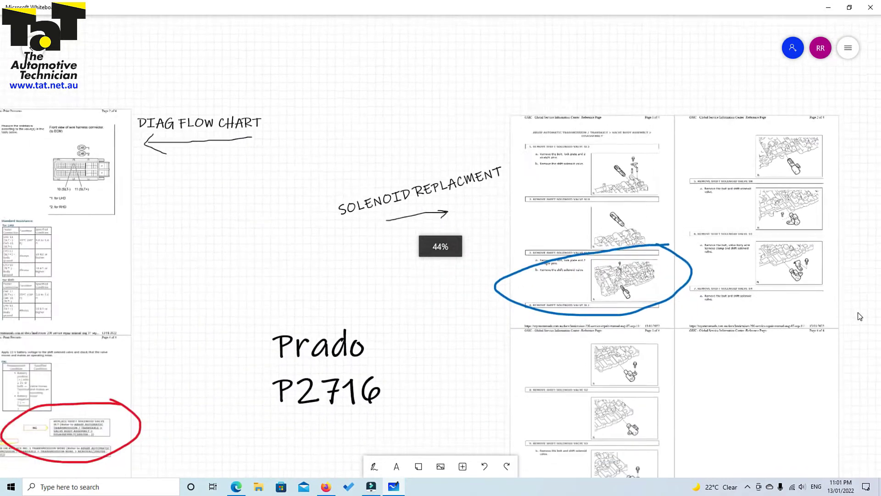
scroll(488, 325, "down", 5)
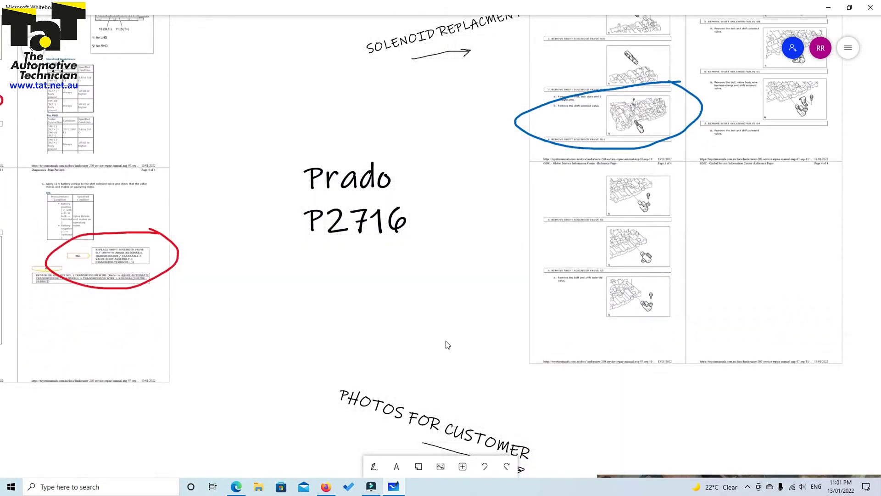
scroll(455, 258, "down", 3)
scroll(371, 316, "left", 5)
scroll(372, 316, "down", 1)
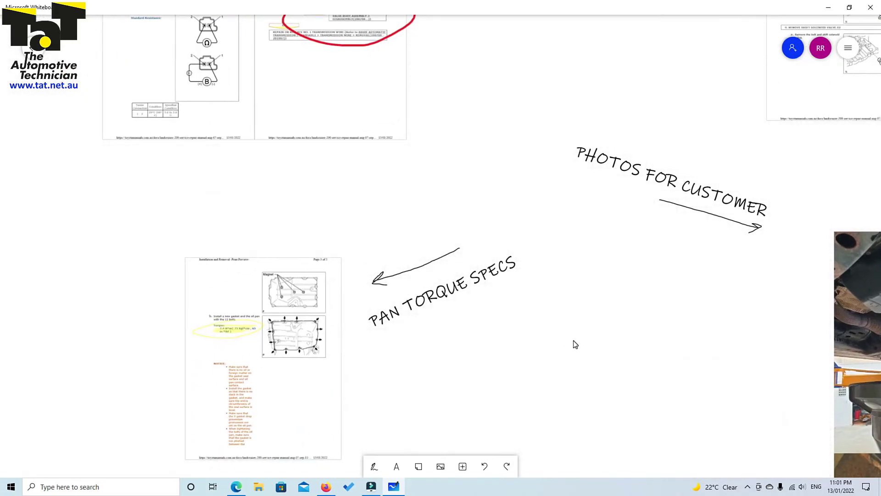
- Inspect the transmission and oil pan pictures in the whiteboard's photos for customer section
left_click_drag(773, 330, 233, 222)
scroll(641, 304, "up", 3)
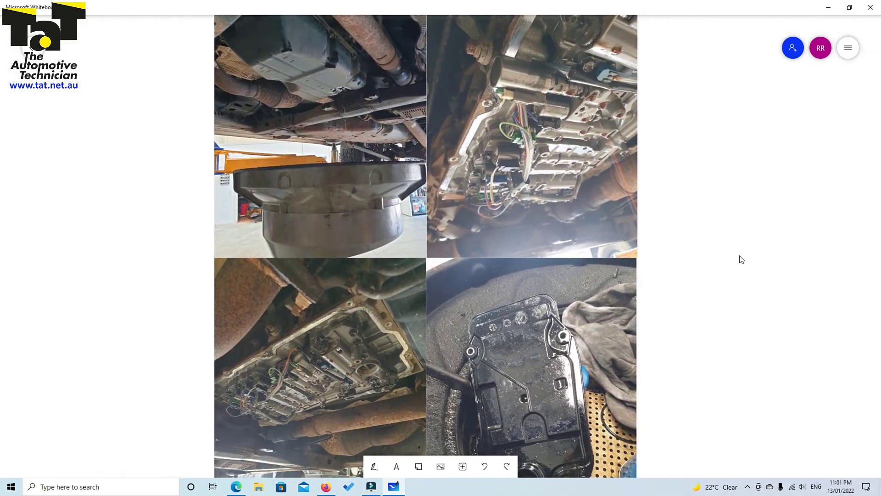
scroll(719, 277, "down", 3)
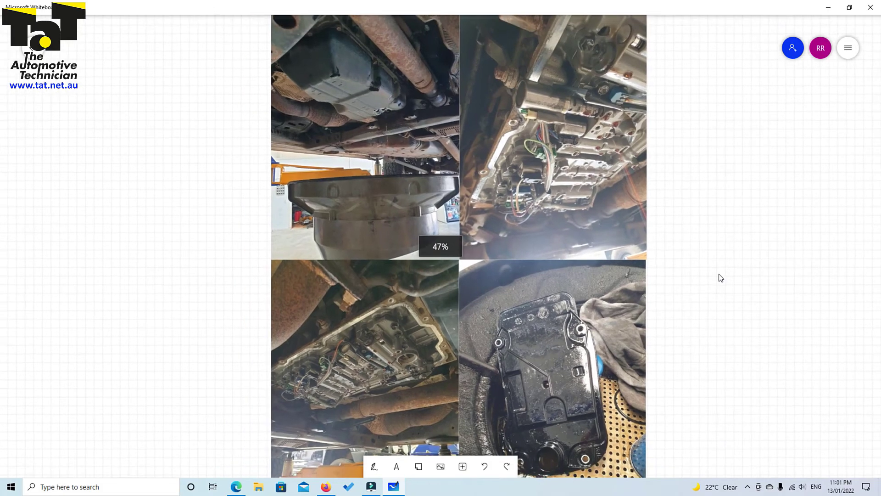
left_click_drag(714, 243, 763, 287)
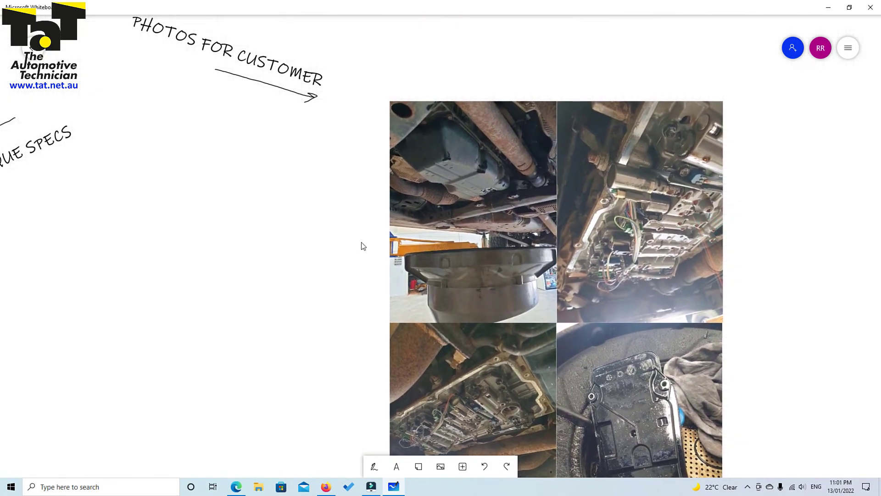
left_click_drag(161, 176, 325, 335)
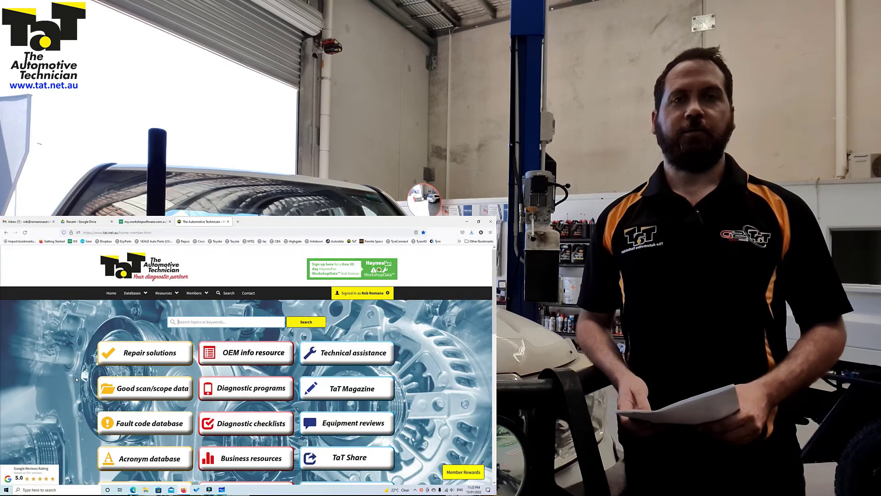
- Open the Automotive Links page of The Automotive Technician site and browse the OE Service Portals list down to the Toyota entries
scroll(76, 379, "down", 3)
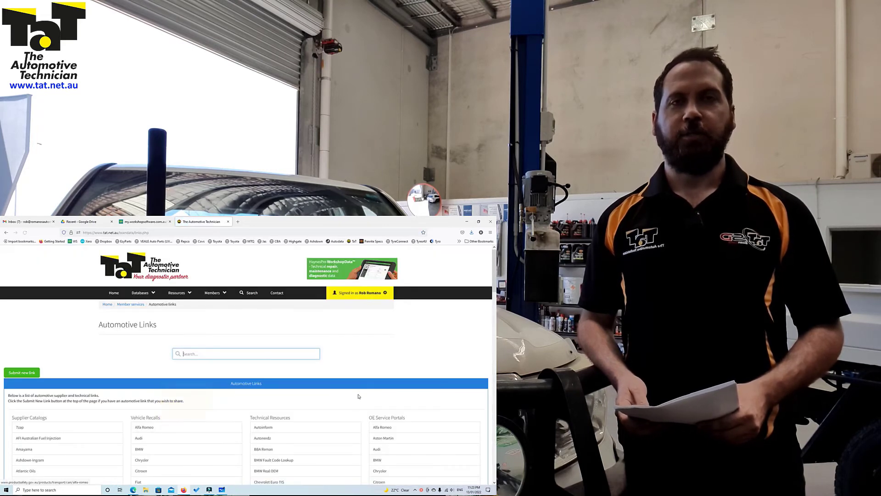
scroll(438, 384, "down", 5)
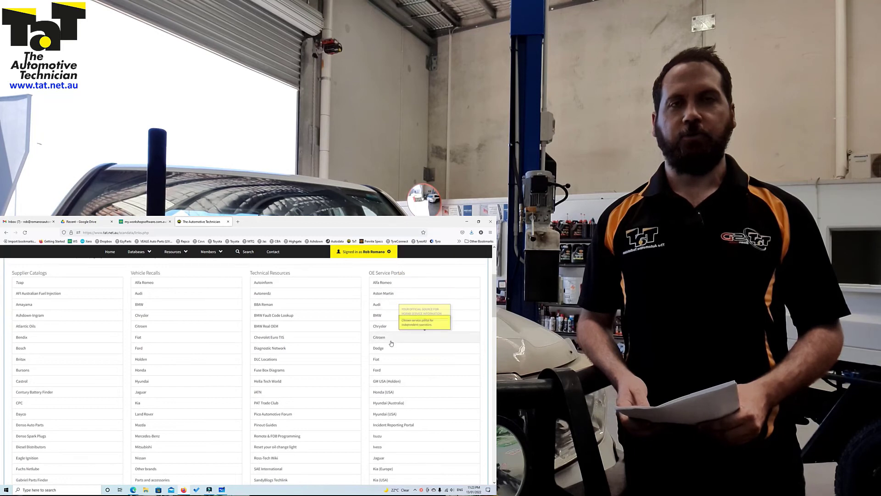
scroll(392, 387, "down", 3)
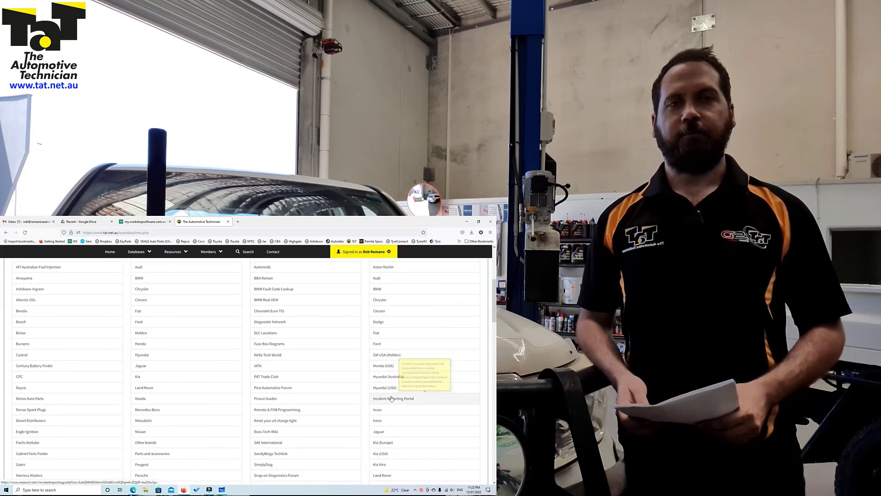
scroll(391, 399, "down", 4)
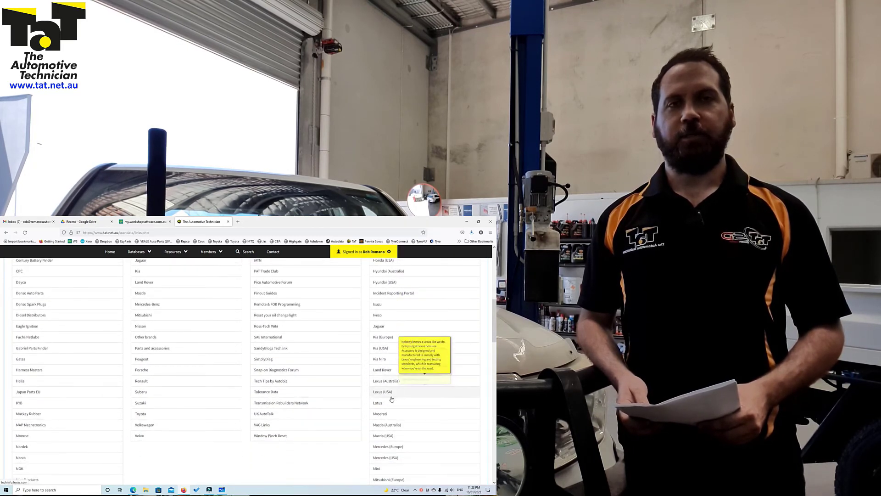
scroll(393, 399, "down", 4)
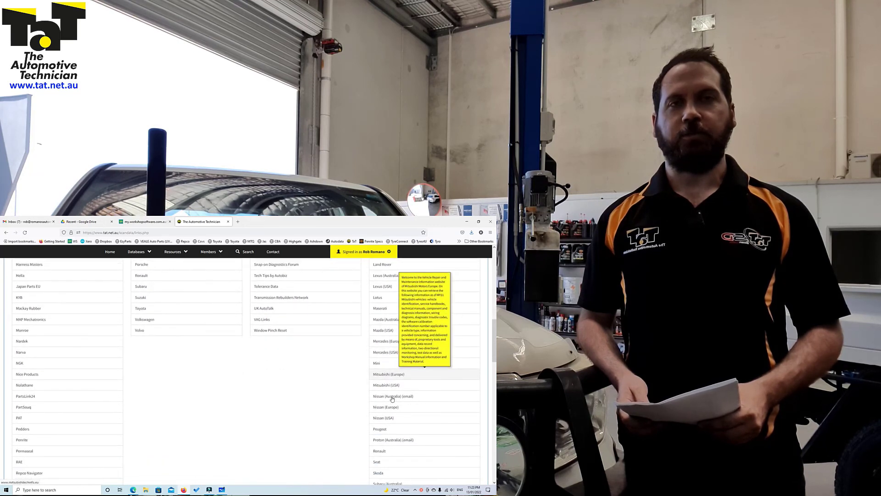
scroll(392, 398, "down", 5)
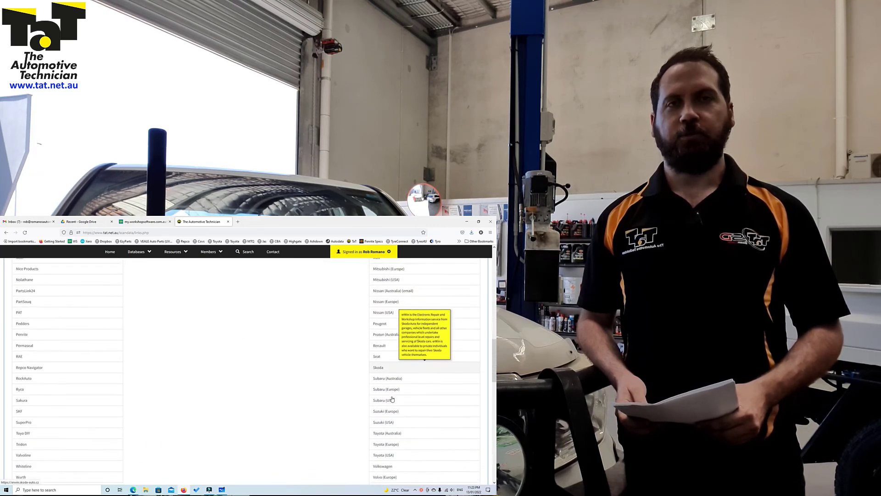